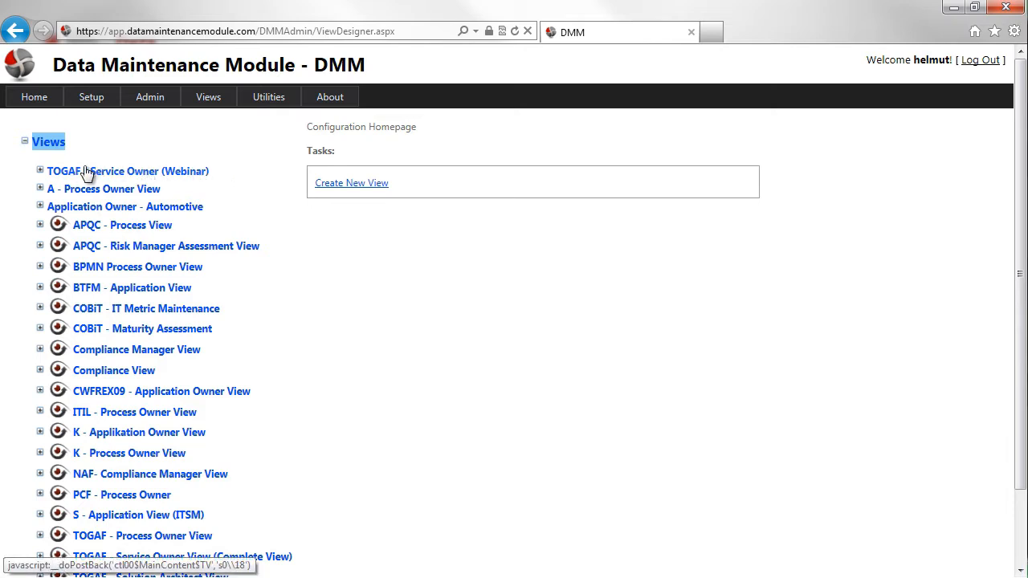
# Step: Open the configuration of the TOGAF - Service Owner (Webinar) view and review its properties, scope tags and editor assignment options
pyautogui.click(149, 173)
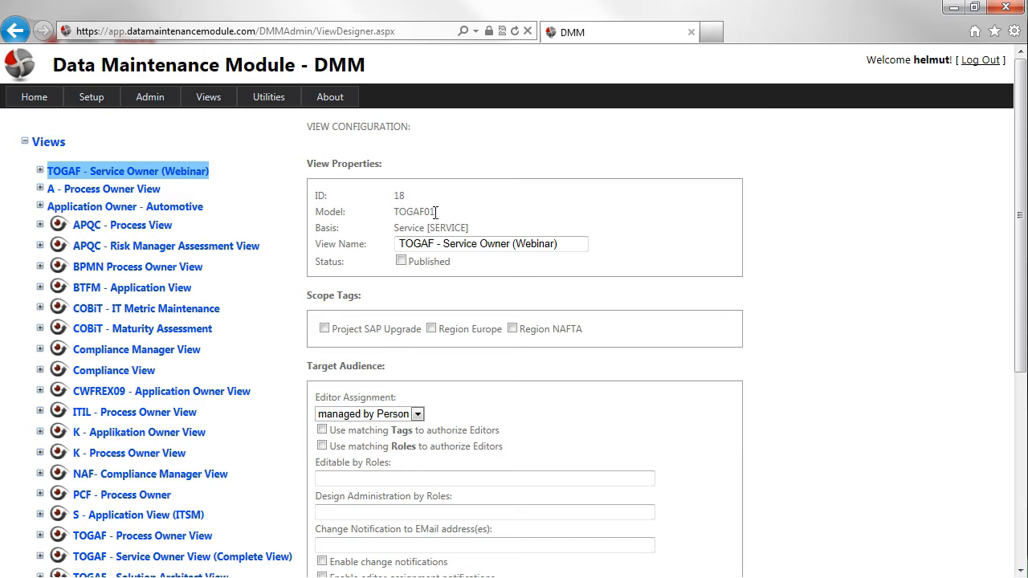
pyautogui.moveTo(435, 212)
pyautogui.mouseDown()
pyautogui.moveTo(392, 213)
pyautogui.moveTo(394, 229)
pyautogui.moveTo(424, 228)
pyautogui.mouseUp()
pyautogui.click(587, 205)
pyautogui.moveTo(369, 294); pyautogui.dragTo(362, 295)
pyautogui.click(440, 294)
pyautogui.click(431, 329)
pyautogui.moveTo(401, 367); pyautogui.dragTo(318, 369)
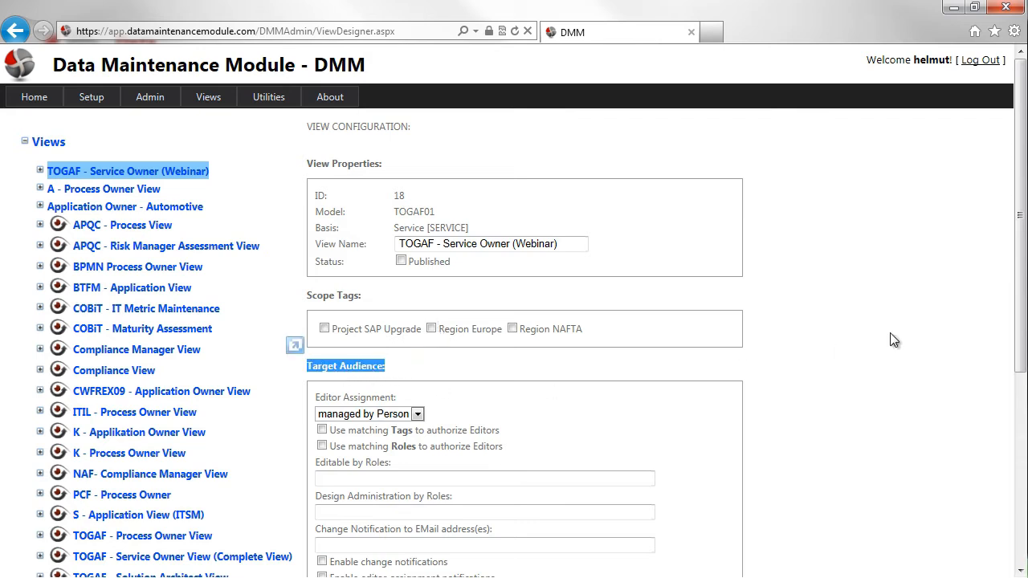
pyautogui.moveTo(1023, 216); pyautogui.dragTo(1024, 224)
pyautogui.click(937, 259)
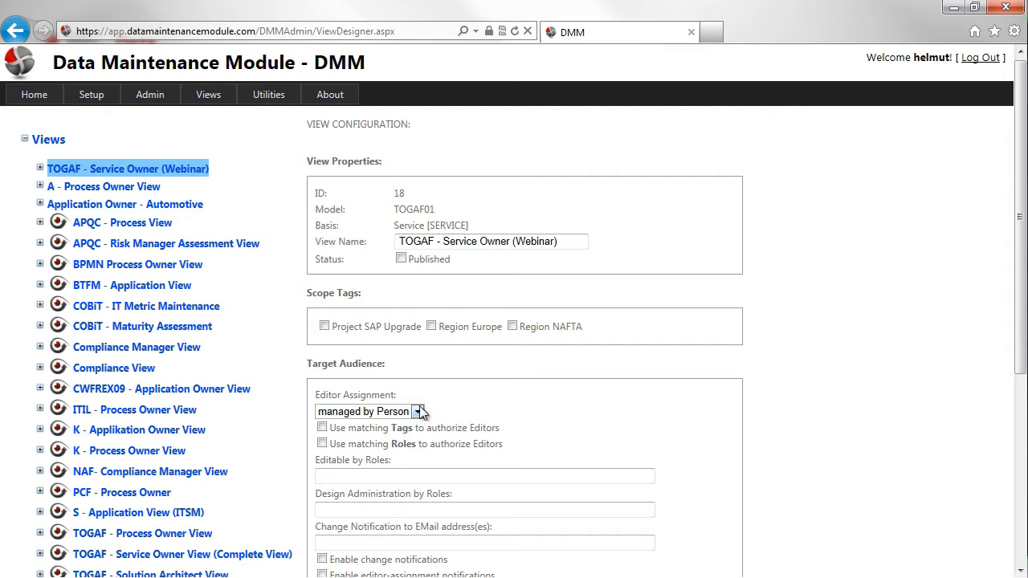
pyautogui.moveTo(401, 395); pyautogui.dragTo(310, 390)
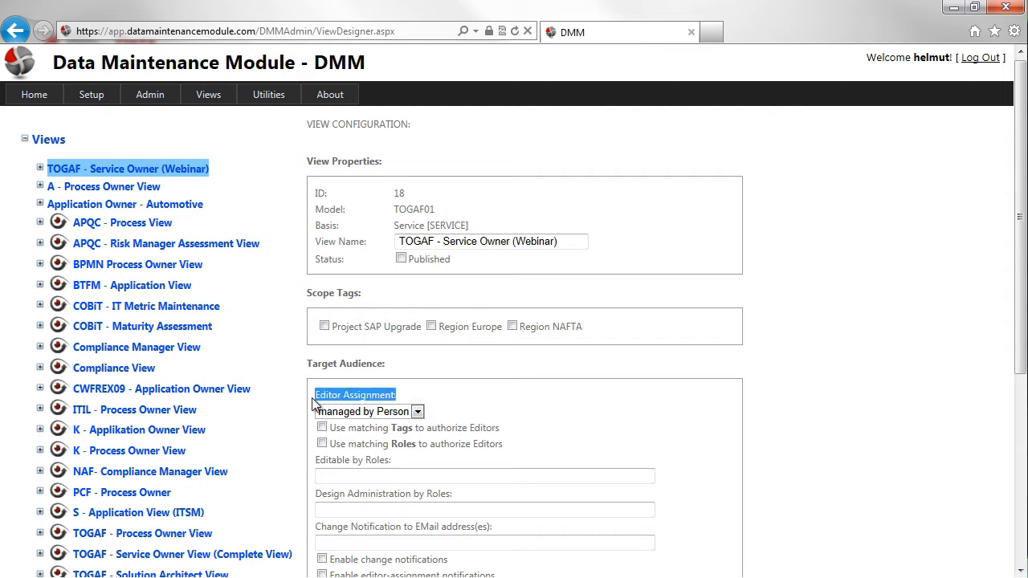
pyautogui.click(416, 394)
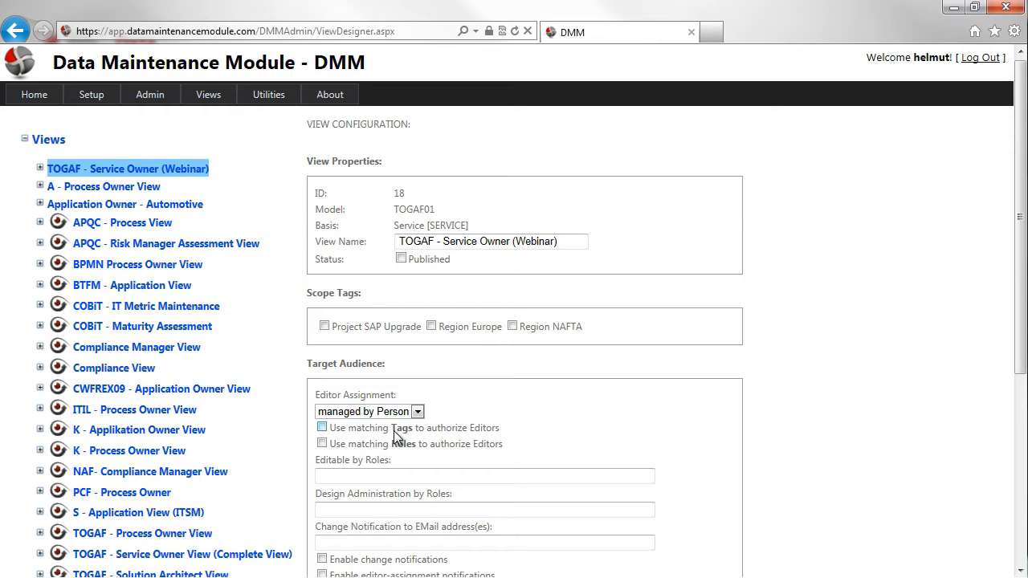
pyautogui.click(324, 447)
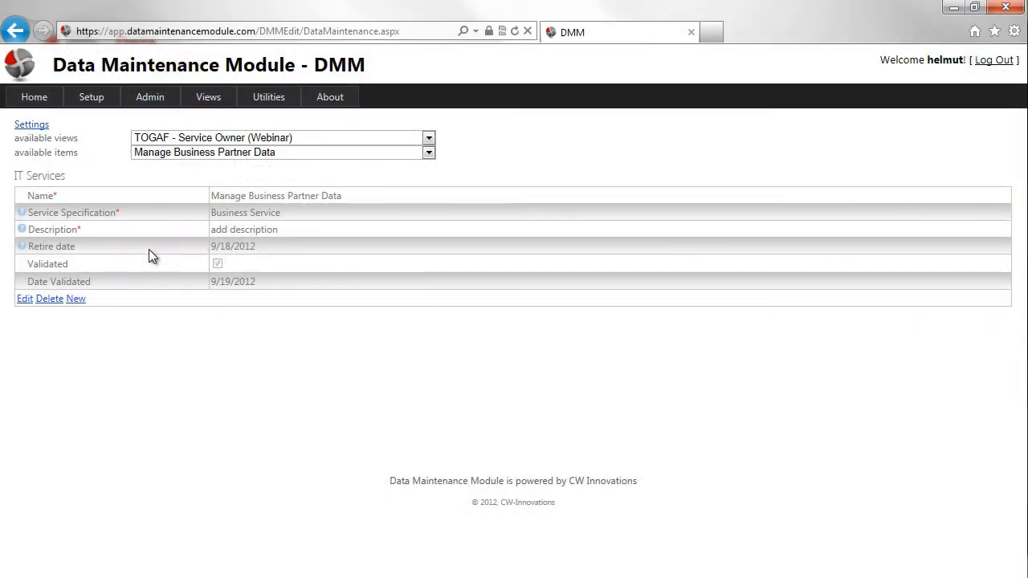
# Step: Check which items and which views are available for data maintenance, keeping the current selections
pyautogui.click(429, 152)
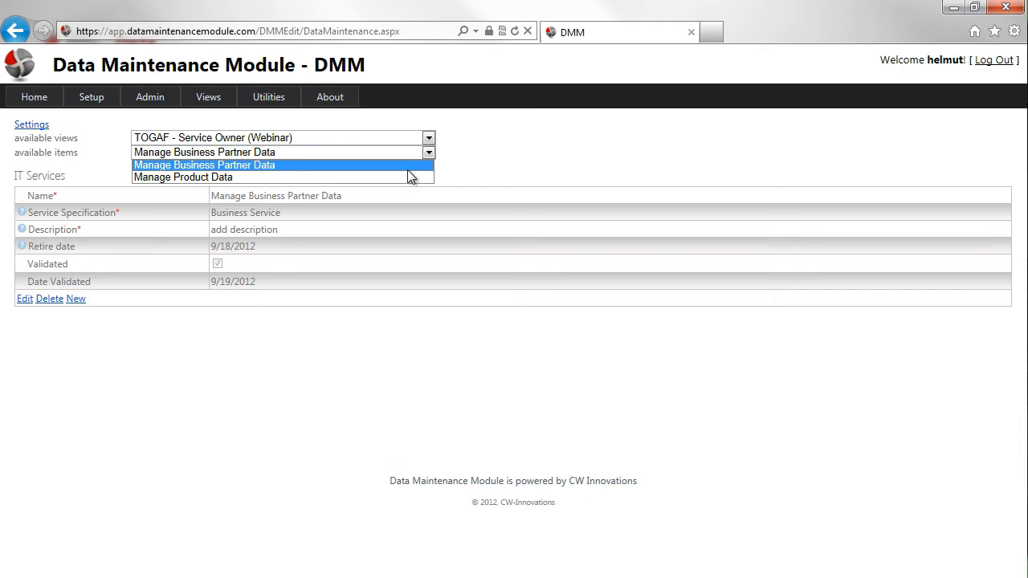
pyautogui.click(463, 163)
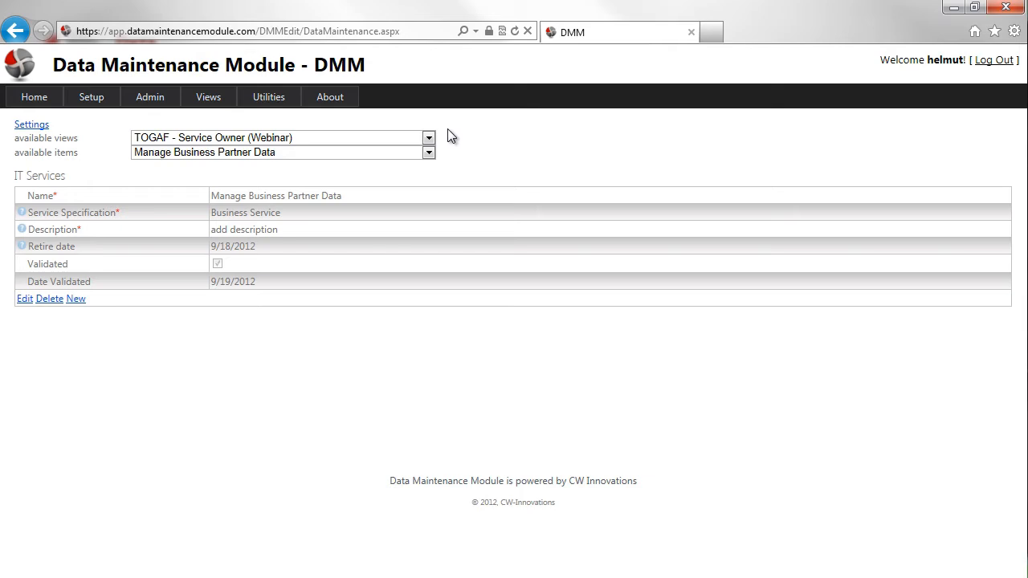
pyautogui.click(429, 138)
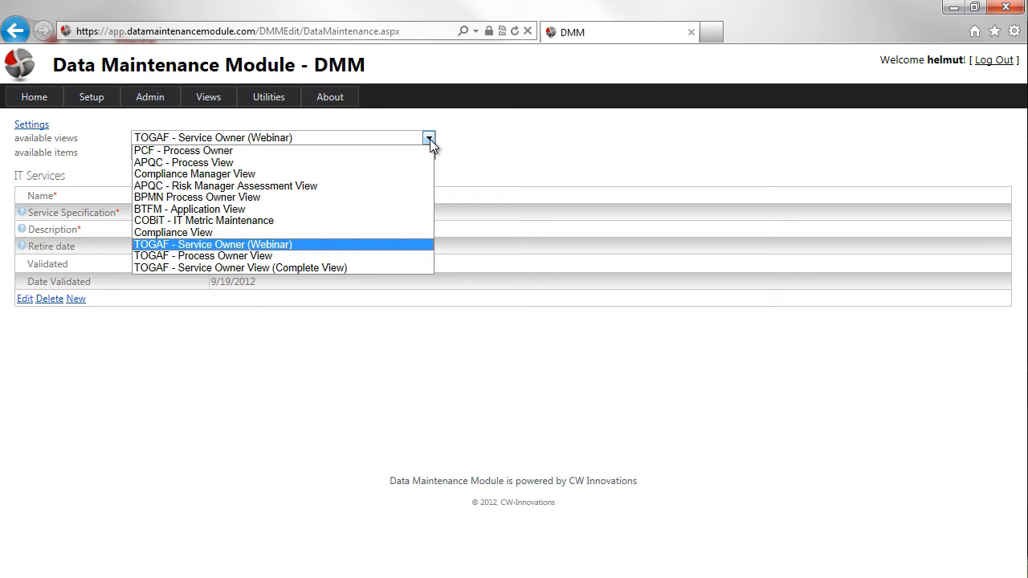
pyautogui.click(480, 134)
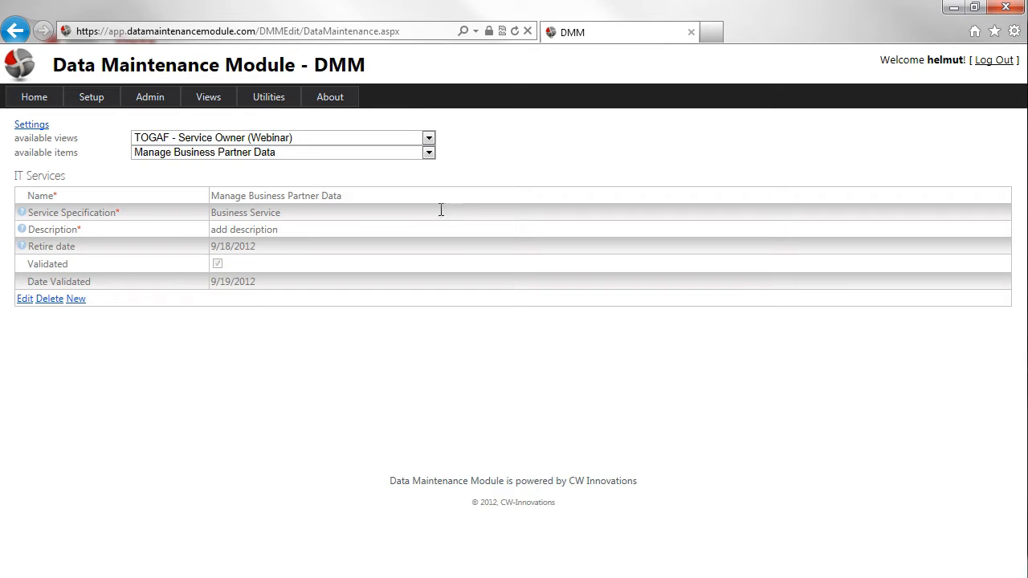
# Step: Edit the Manage Business Partner Data service and append "(change)" to its name
pyautogui.click(25, 305)
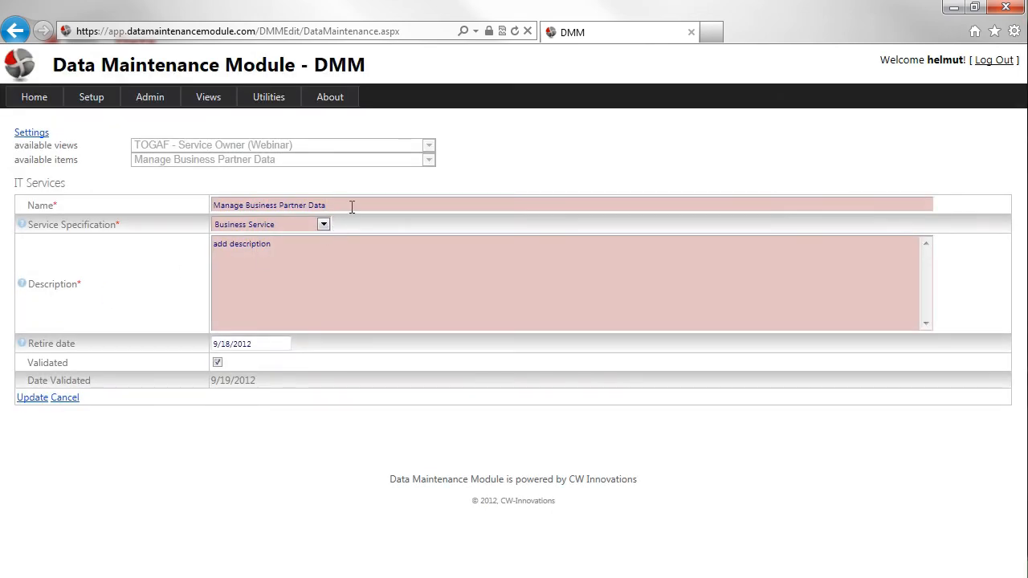
pyautogui.write('(change)')
# Step: Try the Undefined service specification and set it back to Business Service
pyautogui.click(323, 226)
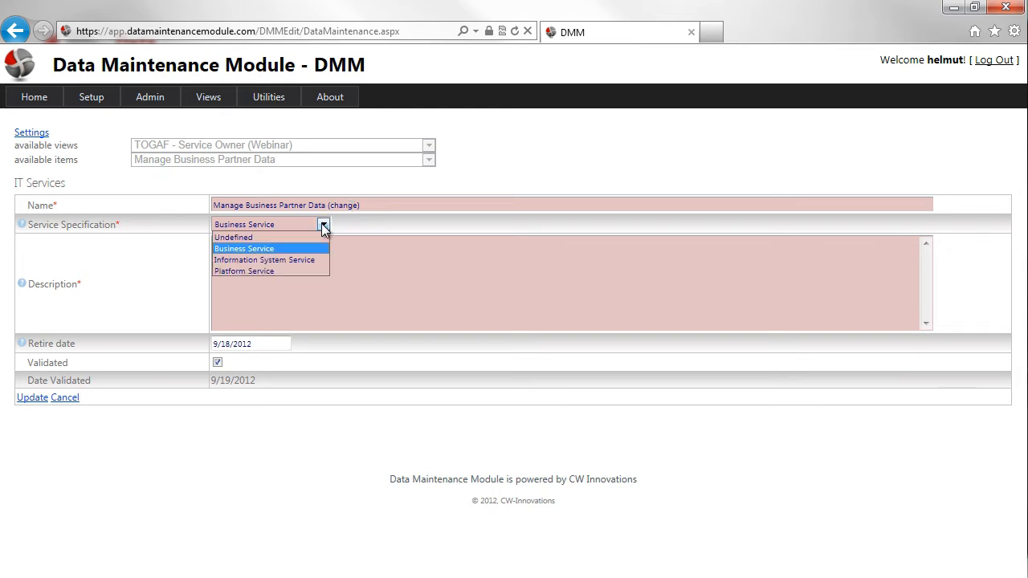
pyautogui.click(305, 238)
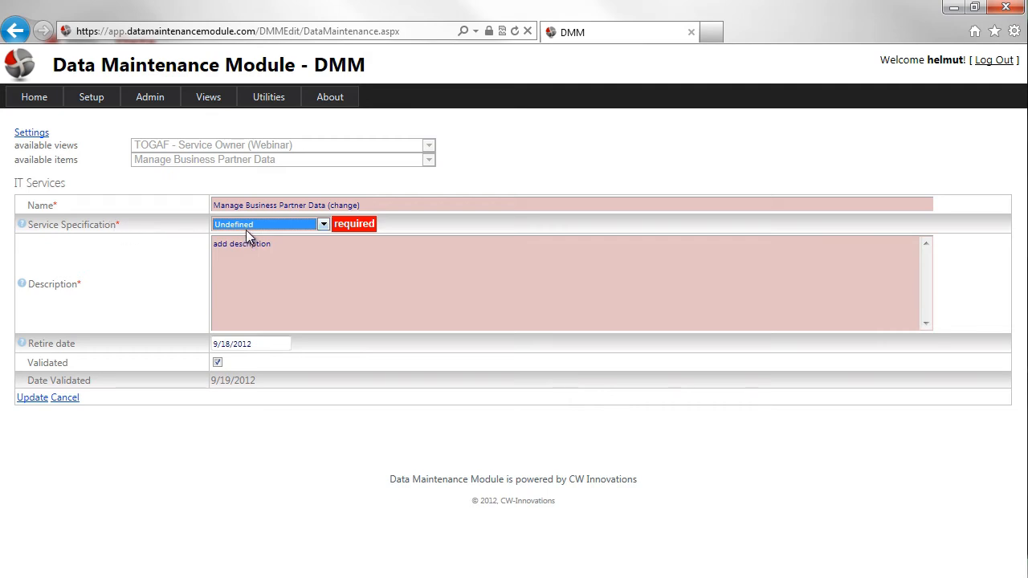
pyautogui.click(323, 224)
pyautogui.click(294, 246)
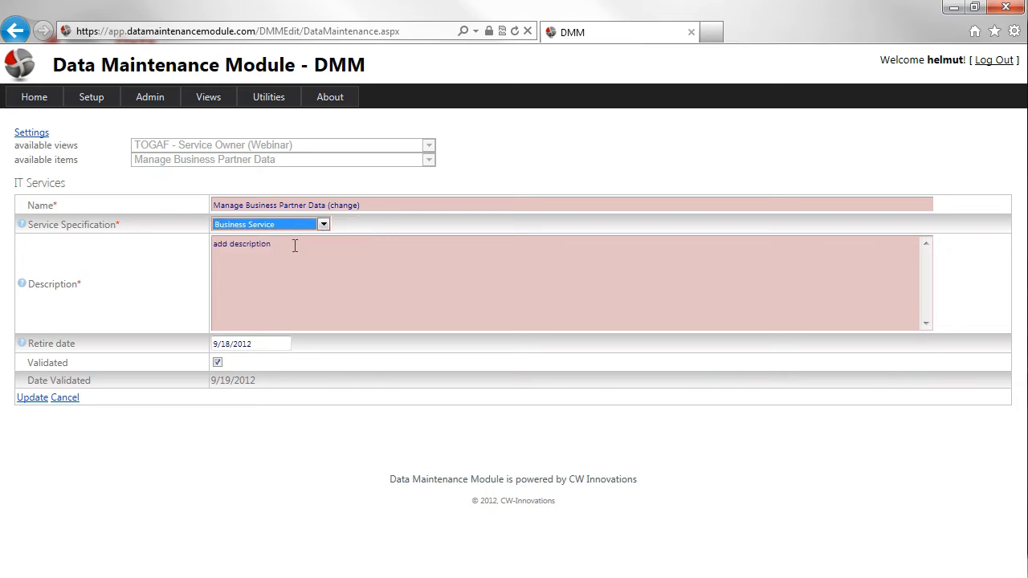
# Step: Replace the service's description with "adding new description"
pyautogui.moveTo(295, 246); pyautogui.dragTo(211, 247)
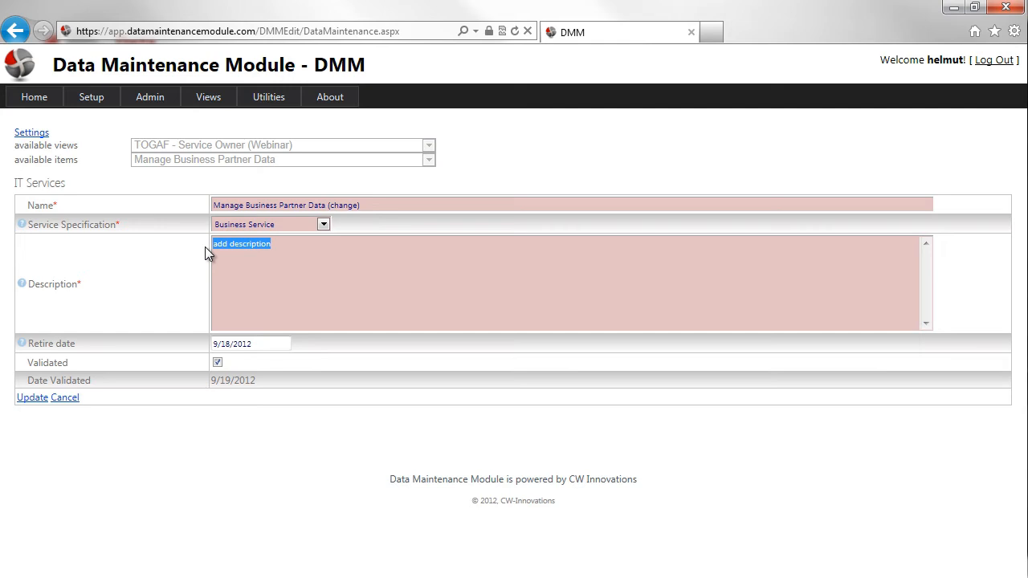
pyautogui.press('Delete')
pyautogui.click(432, 223)
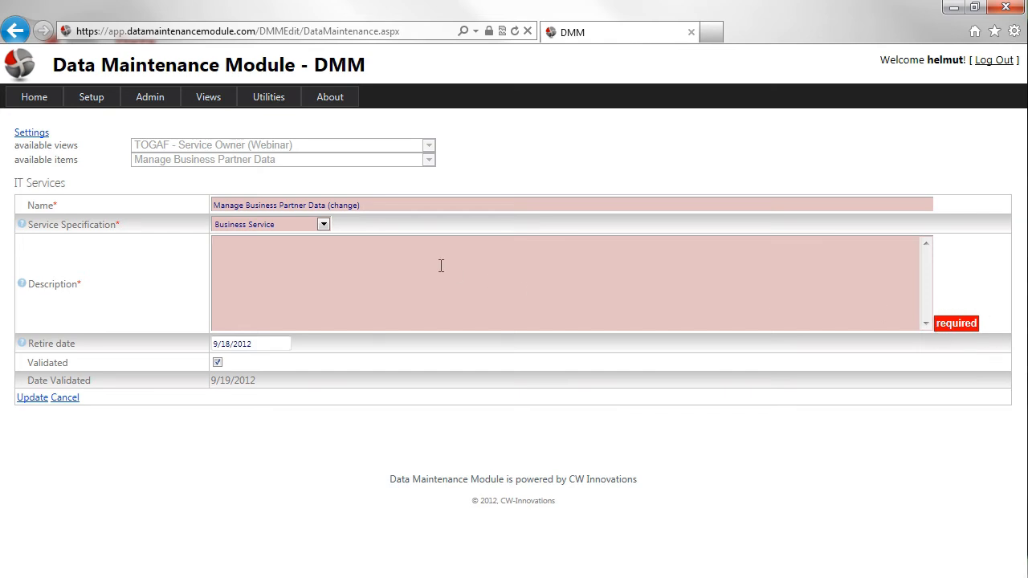
pyautogui.write('adding new description')
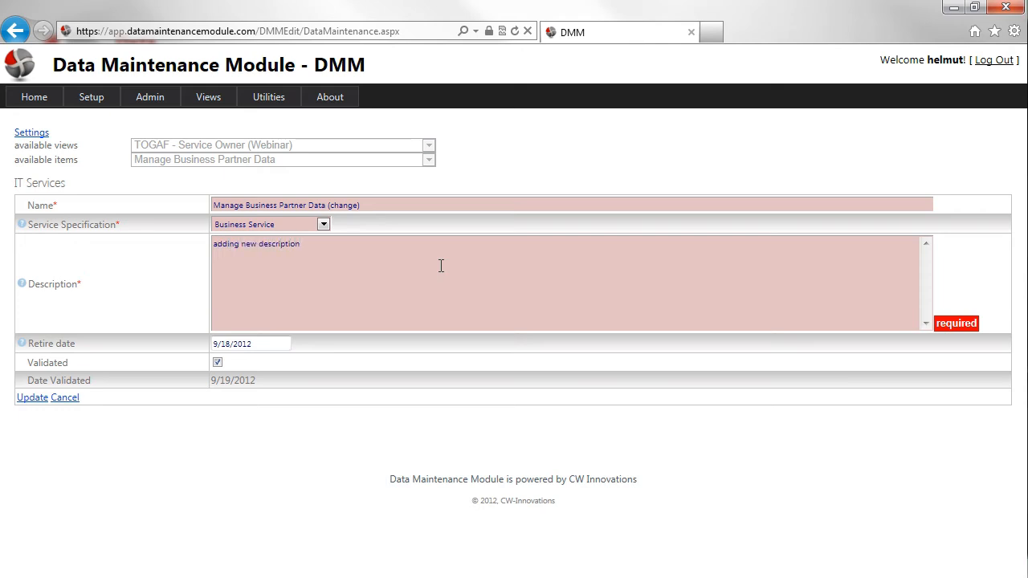
# Step: Set the service's retire date to 9/20/2012 and save the record changes
pyautogui.click(285, 343)
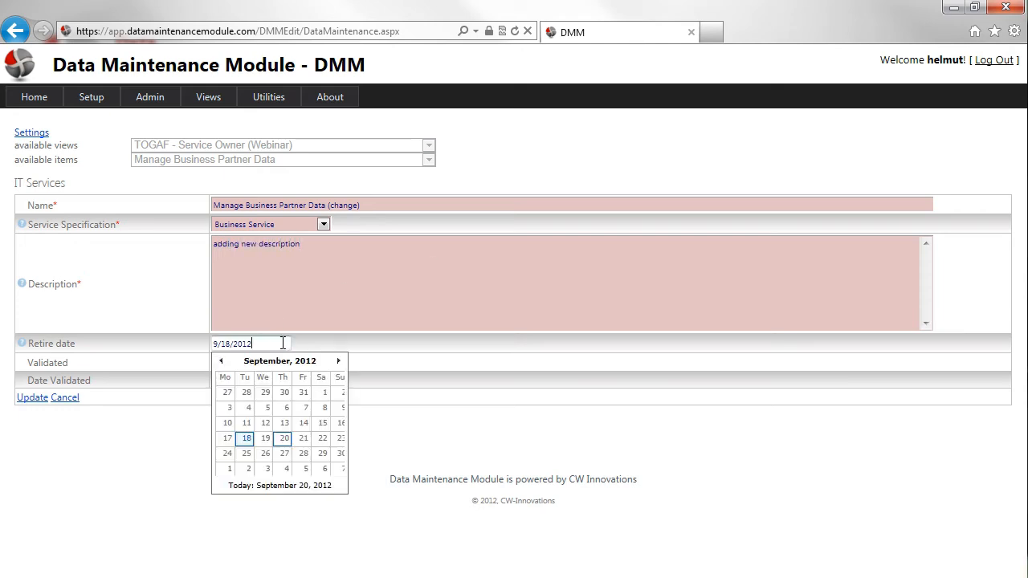
pyautogui.click(283, 448)
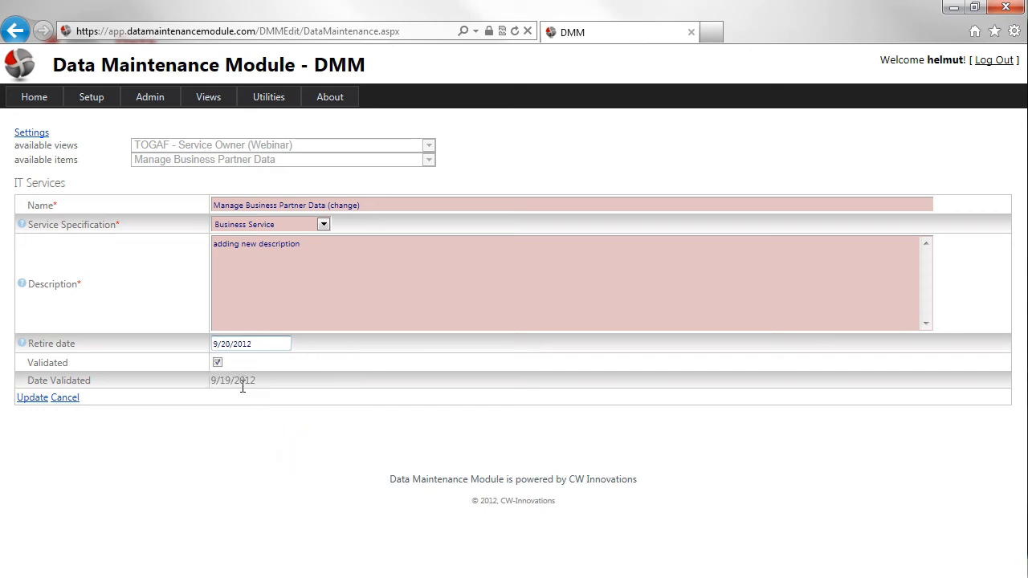
pyautogui.click(35, 400)
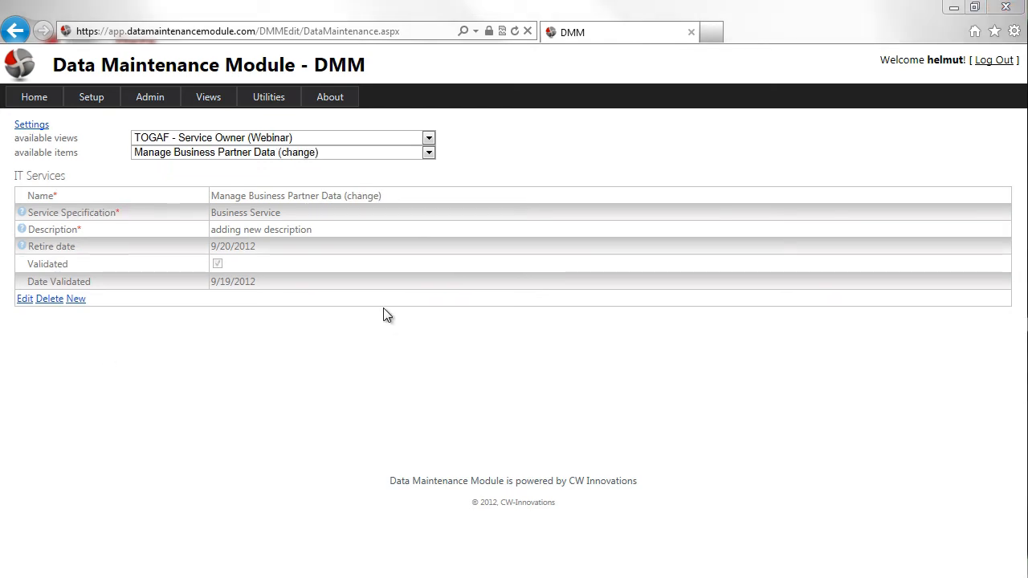
# Step: In the TOGAF - Service Owner (Webinar) view design, show the Actors (is owned and governed by) section, allow linking existing Actors and removing links, and save
pyautogui.click(145, 103)
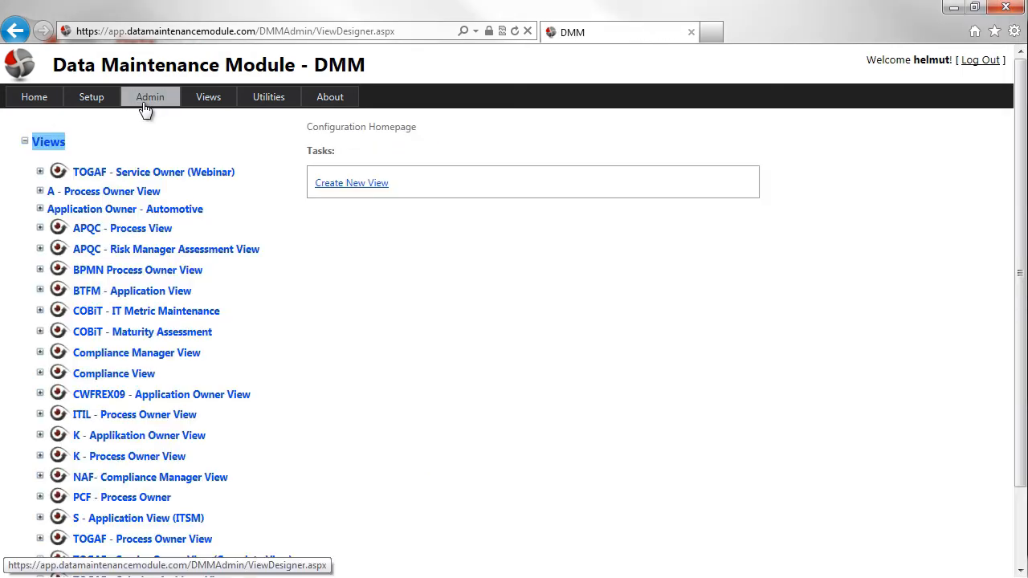
pyautogui.click(40, 174)
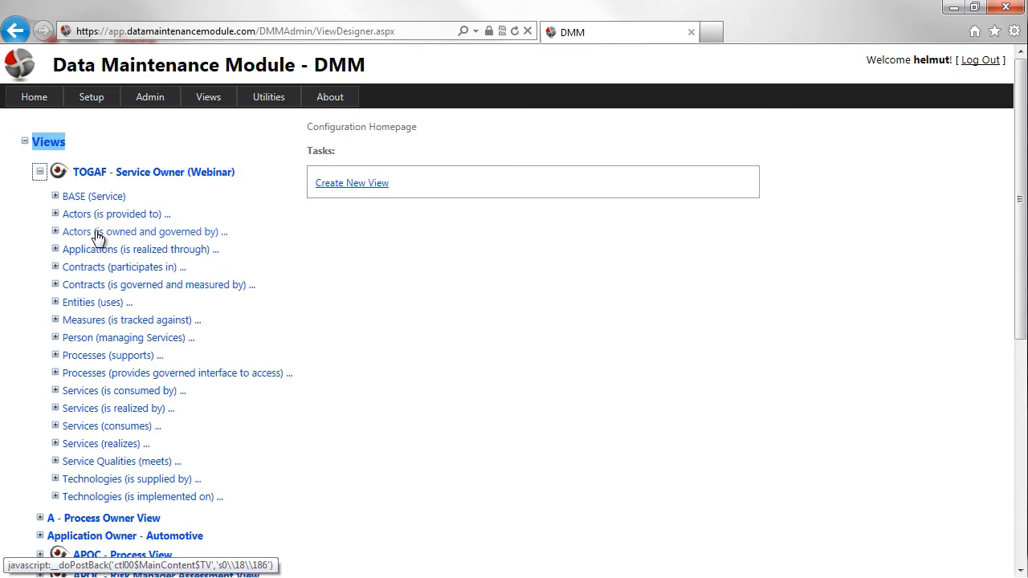
pyautogui.click(127, 234)
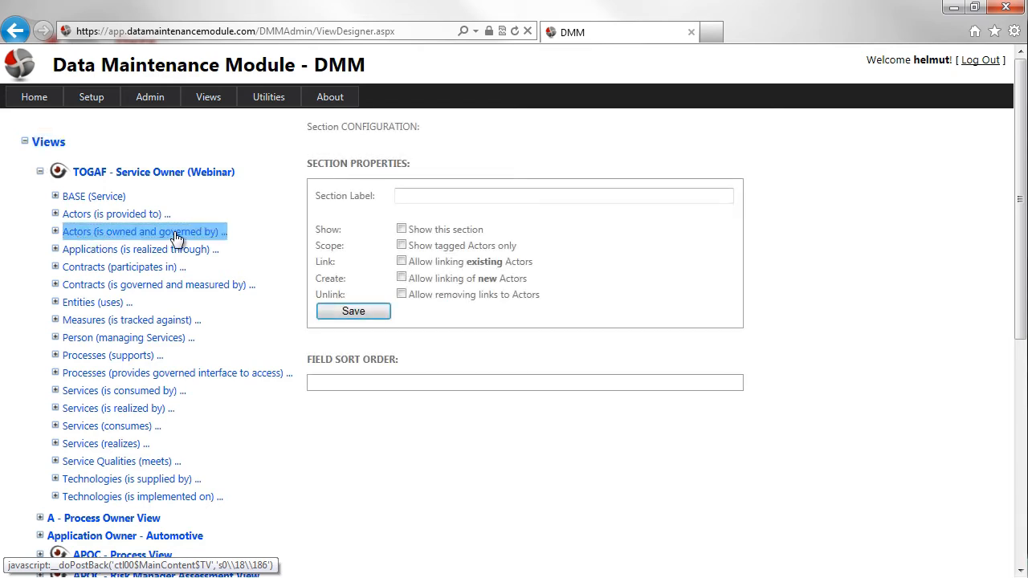
pyautogui.click(401, 230)
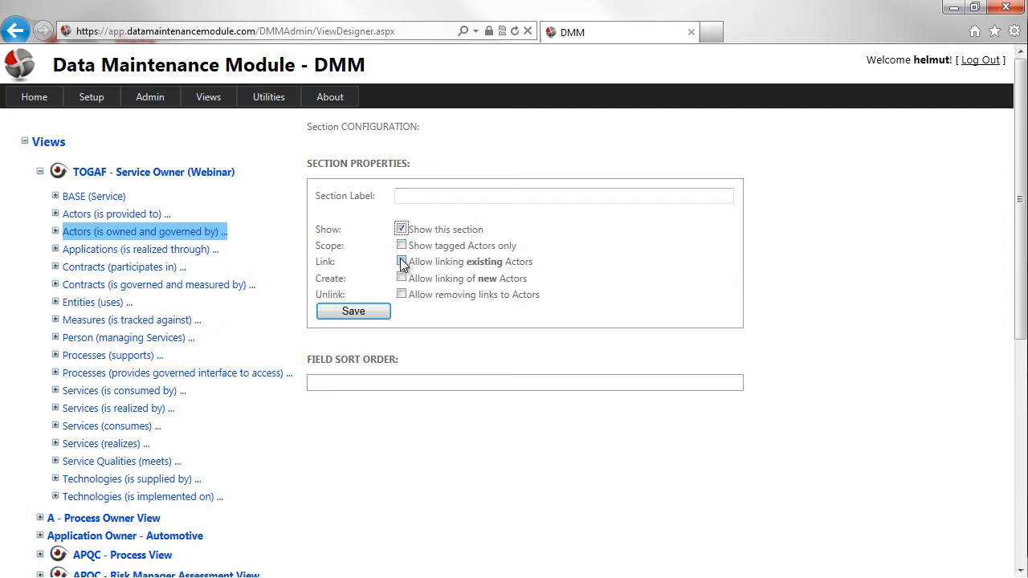
pyautogui.click(401, 263)
pyautogui.click(402, 295)
pyautogui.click(360, 313)
# Step: Include the General child properties Name, Category and Headcount/FTEs in the Actors (is owned and governed by) section
pyautogui.click(55, 232)
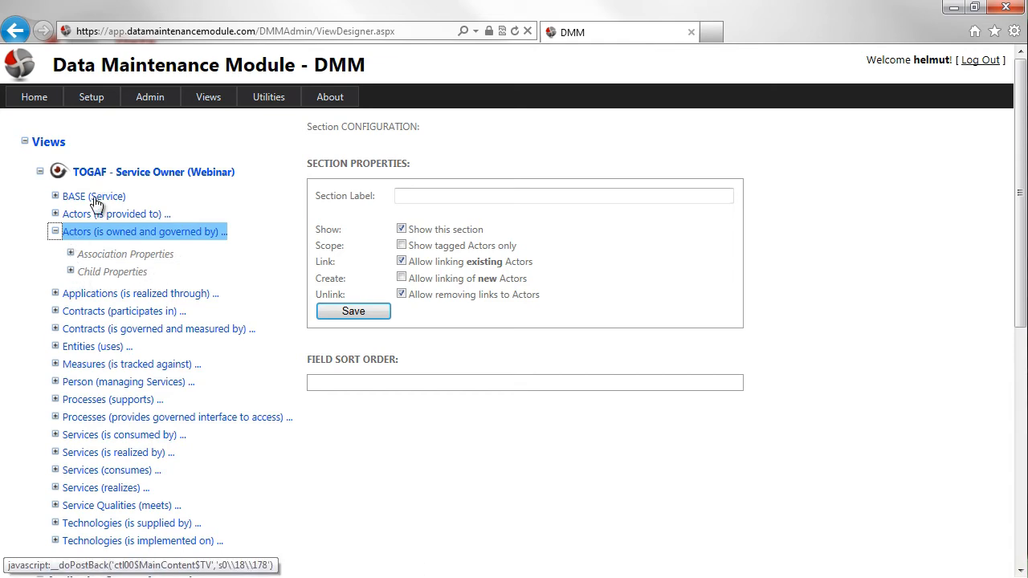
pyautogui.click(71, 272)
pyautogui.click(85, 294)
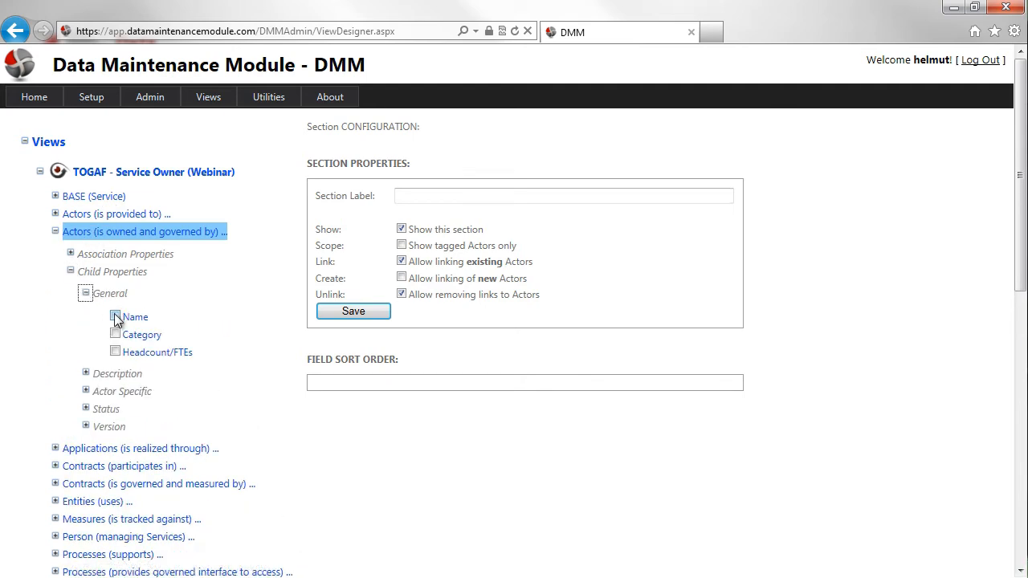
pyautogui.click(115, 315)
pyautogui.click(115, 333)
pyautogui.click(115, 352)
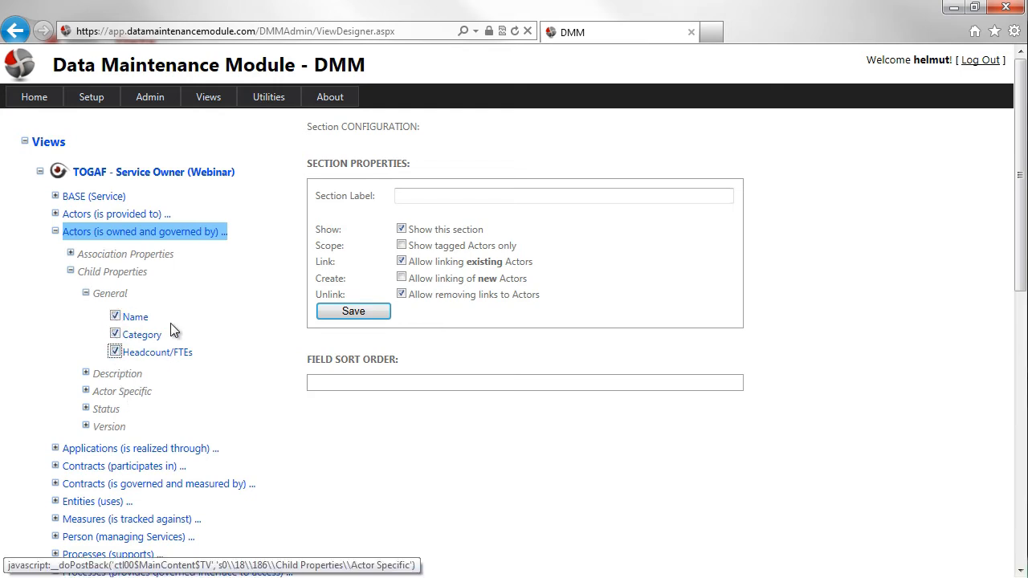
# Step: Include the Description child property, place it above Headcount/FTEs in the field sort order, and save the section
pyautogui.click(86, 373)
pyautogui.click(115, 396)
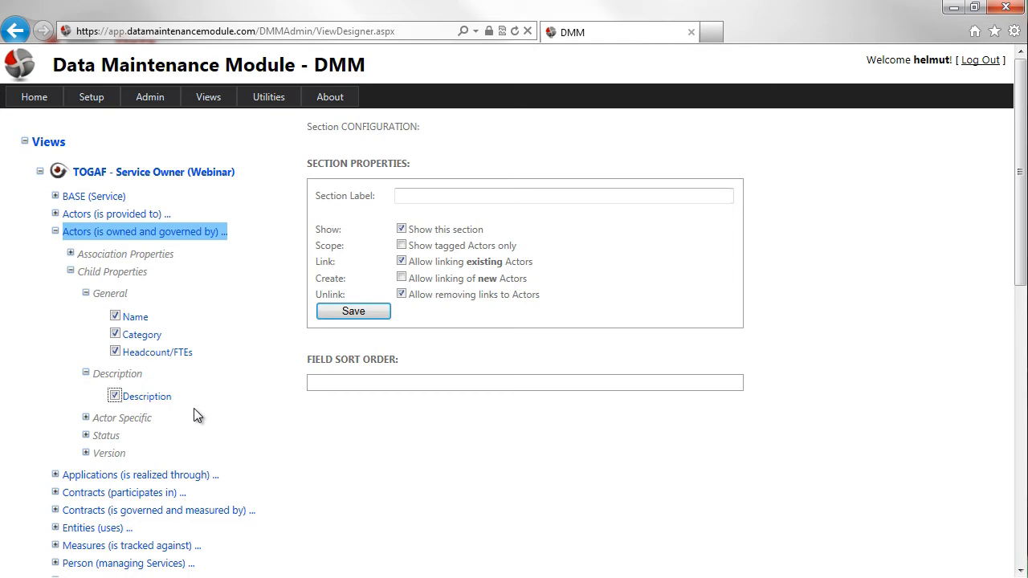
pyautogui.click(336, 310)
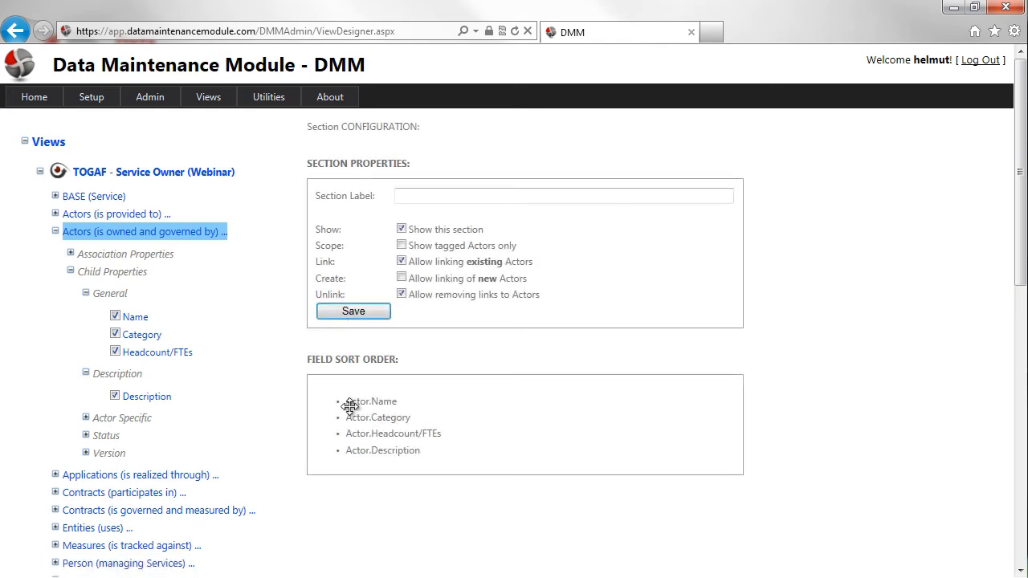
pyautogui.moveTo(378, 450); pyautogui.dragTo(392, 426)
pyautogui.click(351, 311)
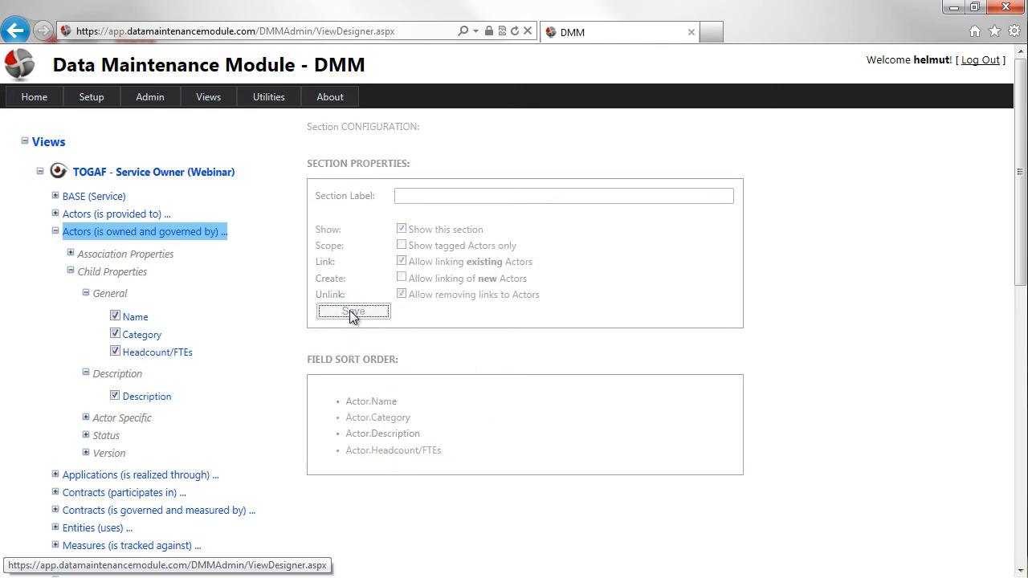
# Step: Make the Actors section's Name field read-only in this view and save it
pyautogui.click(135, 318)
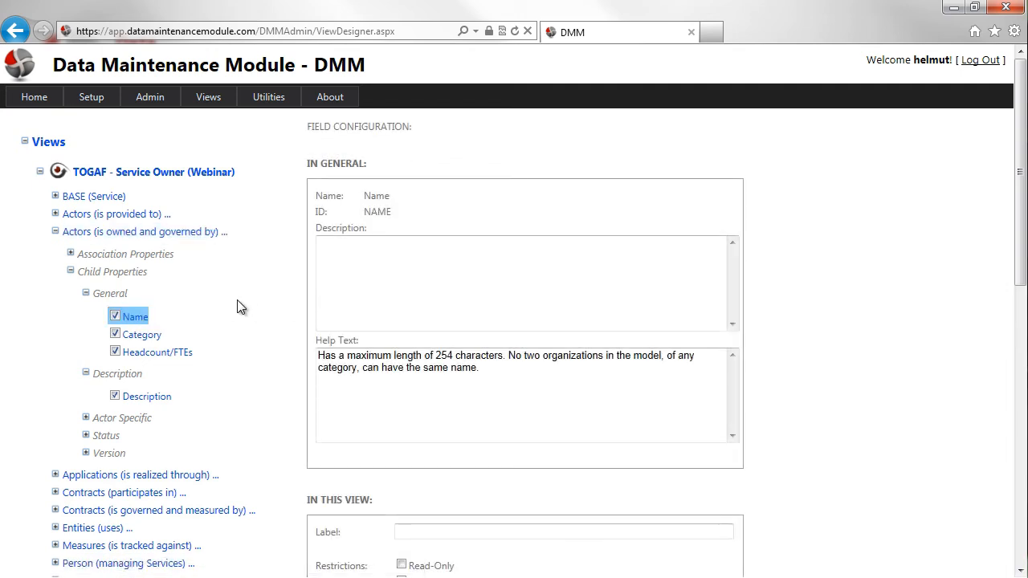
pyautogui.scroll(-1, 241, 313)
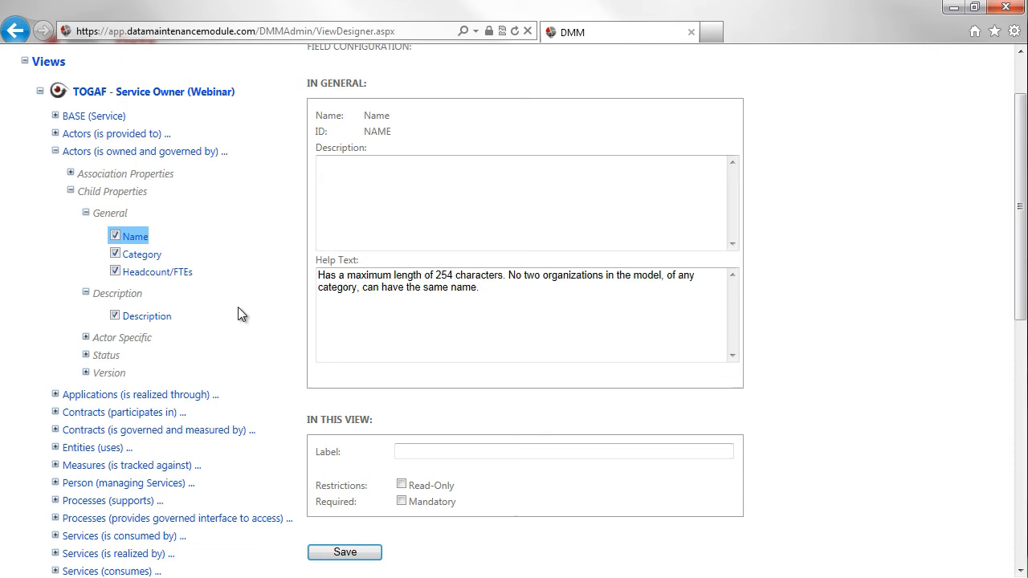
pyautogui.click(402, 484)
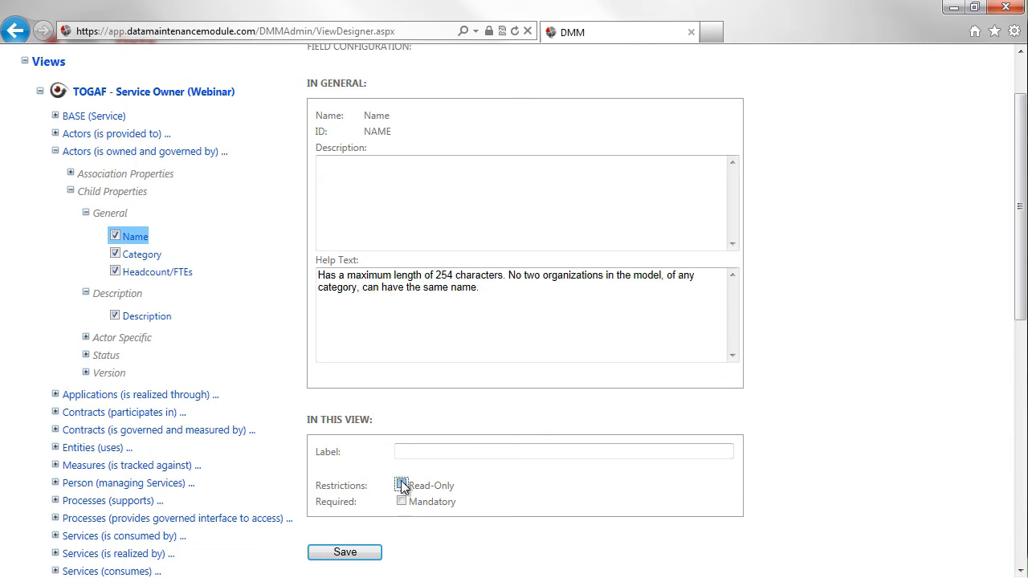
pyautogui.click(345, 551)
# Step: Make the Actors section's Category field read-only in this view and save it
pyautogui.click(140, 255)
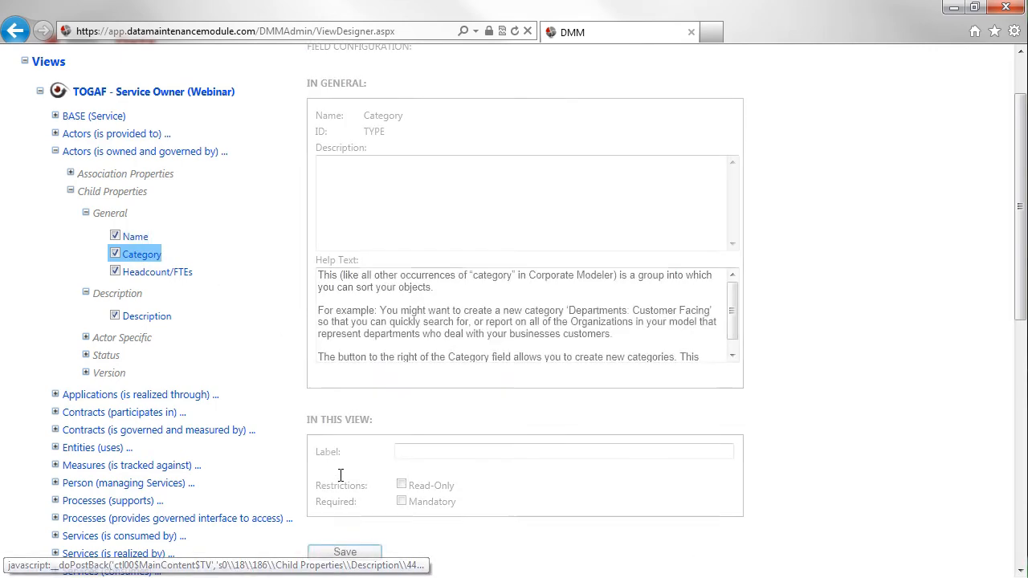
pyautogui.click(406, 486)
pyautogui.click(341, 553)
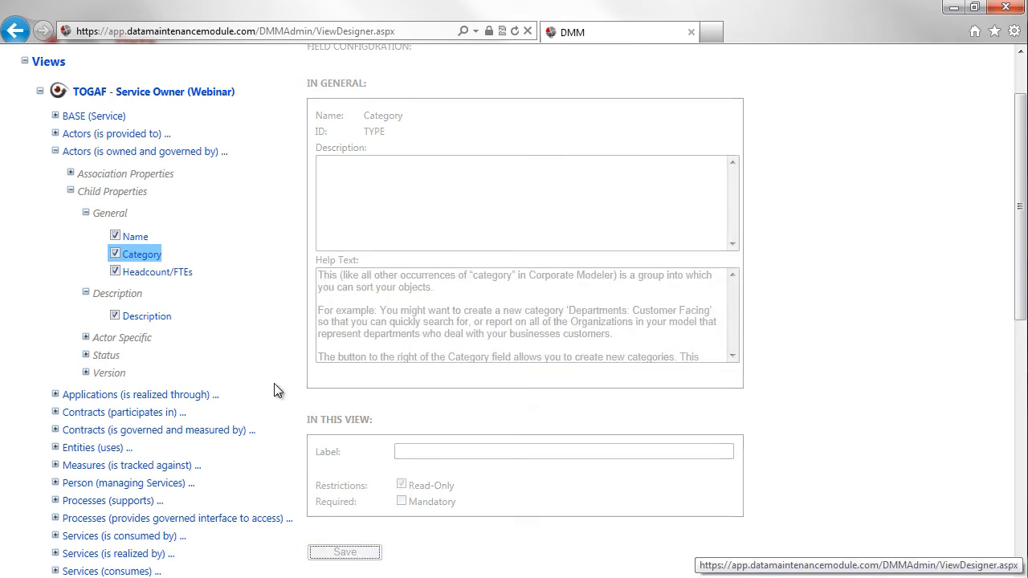
# Step: Make the Actors section's Headcount/FTEs field read-only in this view and save it
pyautogui.click(147, 271)
pyautogui.click(401, 485)
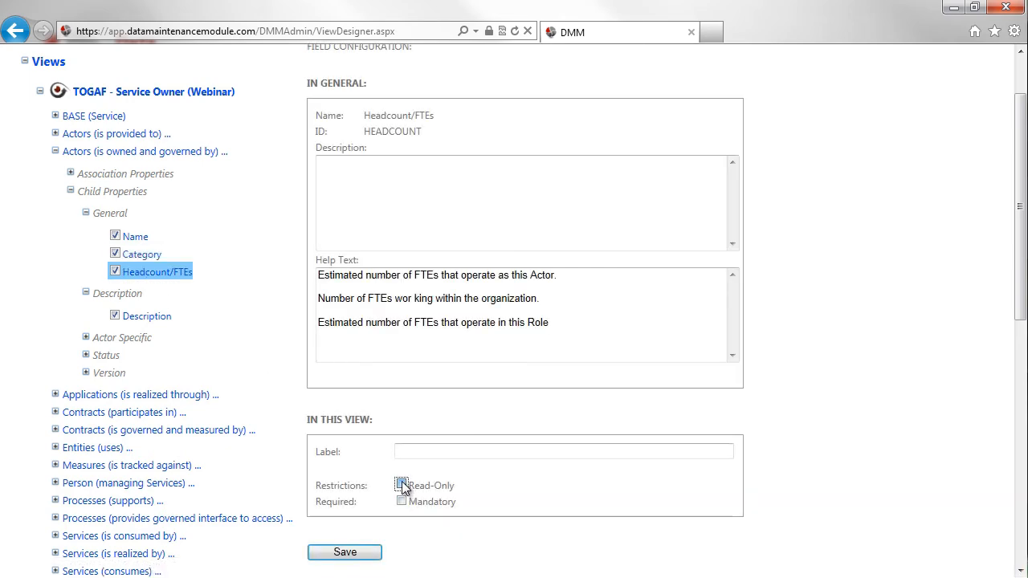
pyautogui.click(349, 554)
# Step: Make the Actors section's Description field read-only in this view and save it
pyautogui.click(147, 317)
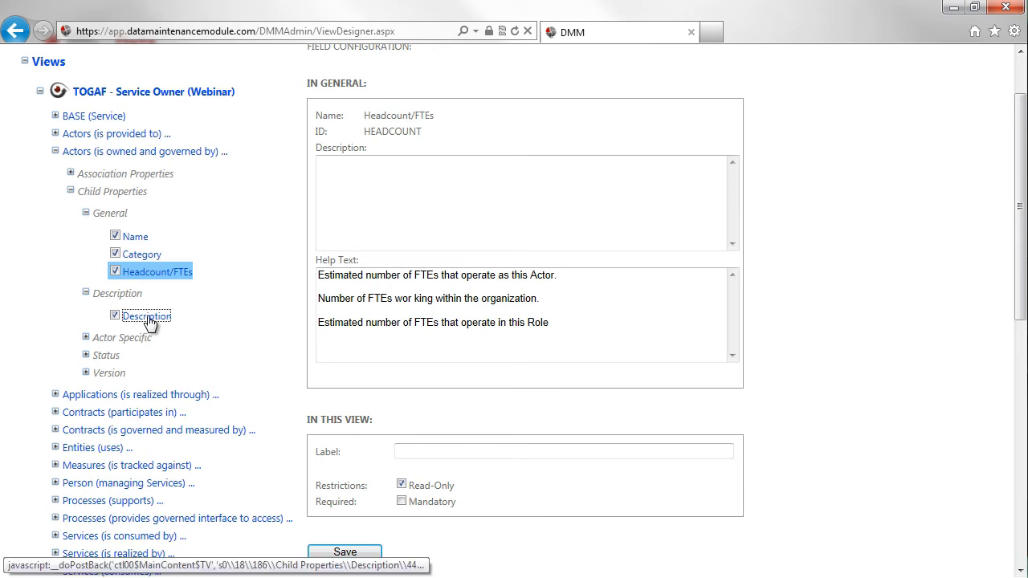
pyautogui.click(401, 485)
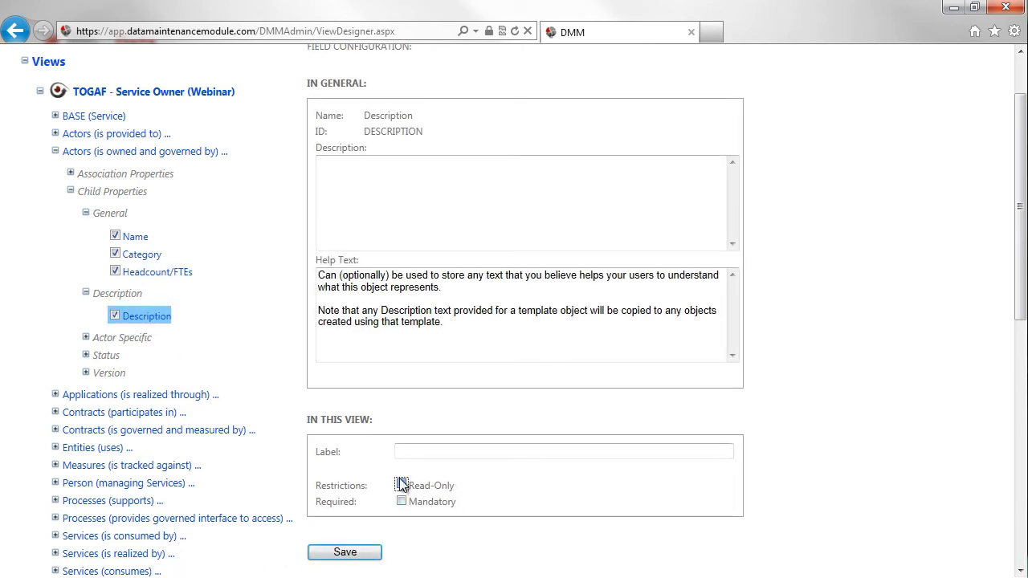
pyautogui.click(345, 552)
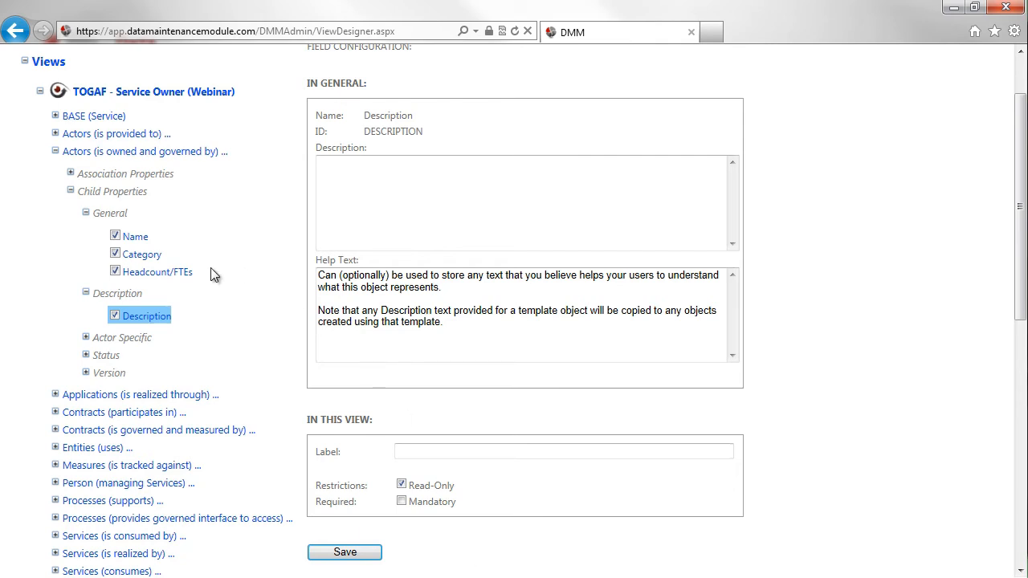
# Step: Include the RACI association properties Responsible, Accountable, Consult and Informed in the Actors (is owned and governed by) section and save
pyautogui.click(71, 193)
pyautogui.click(70, 174)
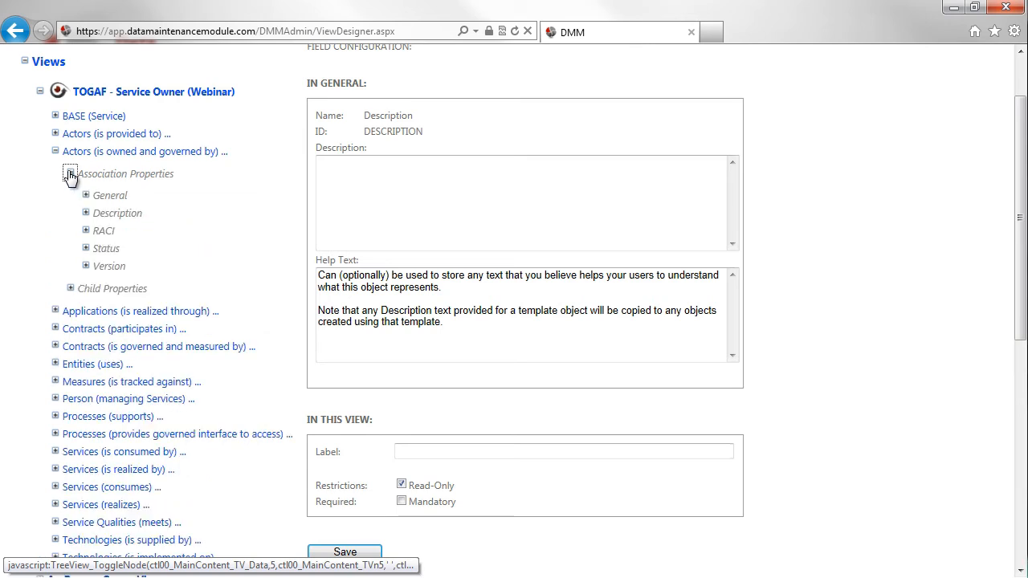
pyautogui.click(86, 231)
pyautogui.click(115, 254)
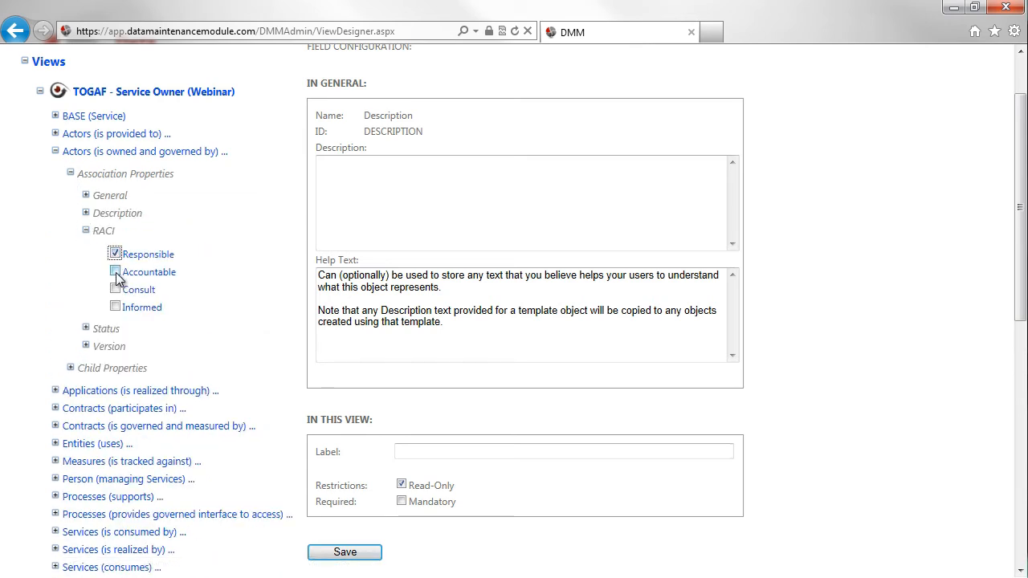
pyautogui.click(114, 272)
pyautogui.click(115, 289)
pyautogui.click(115, 307)
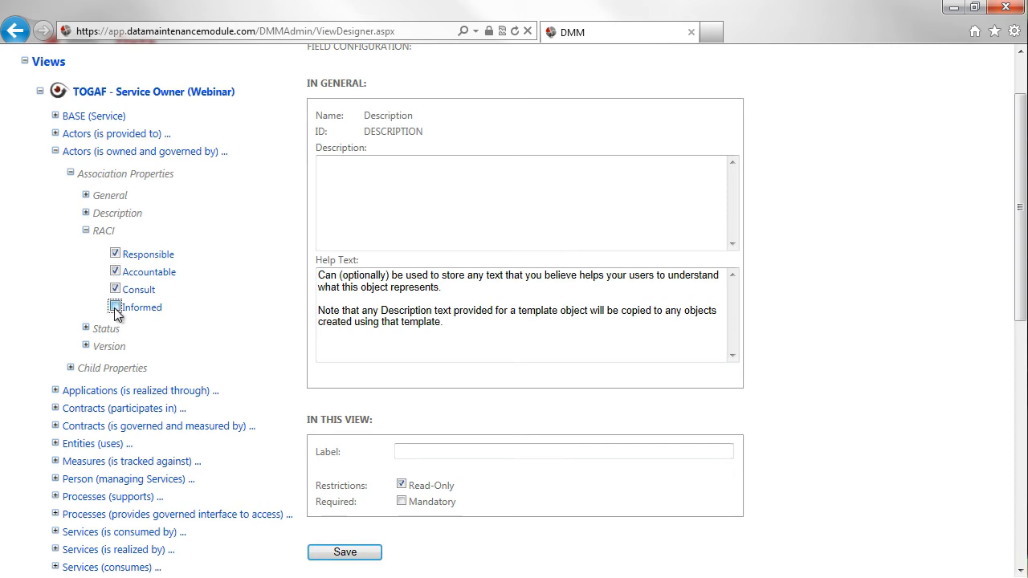
pyautogui.click(375, 559)
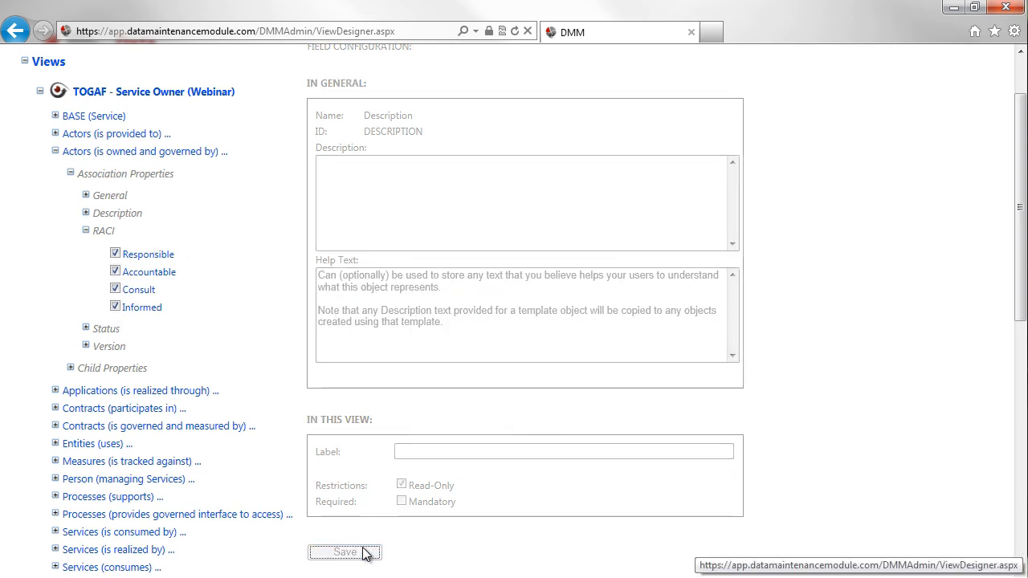
# Step: Check the Actors (is owned and governed by) section's field sort order and open the data maintenance page for the service view
pyautogui.click(173, 152)
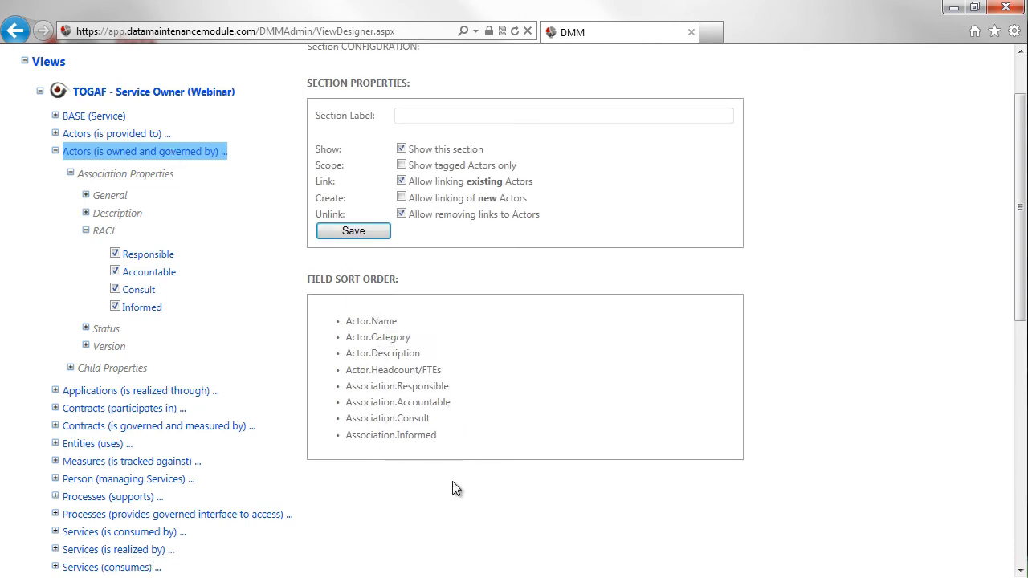
pyautogui.scroll(2, 515, 450)
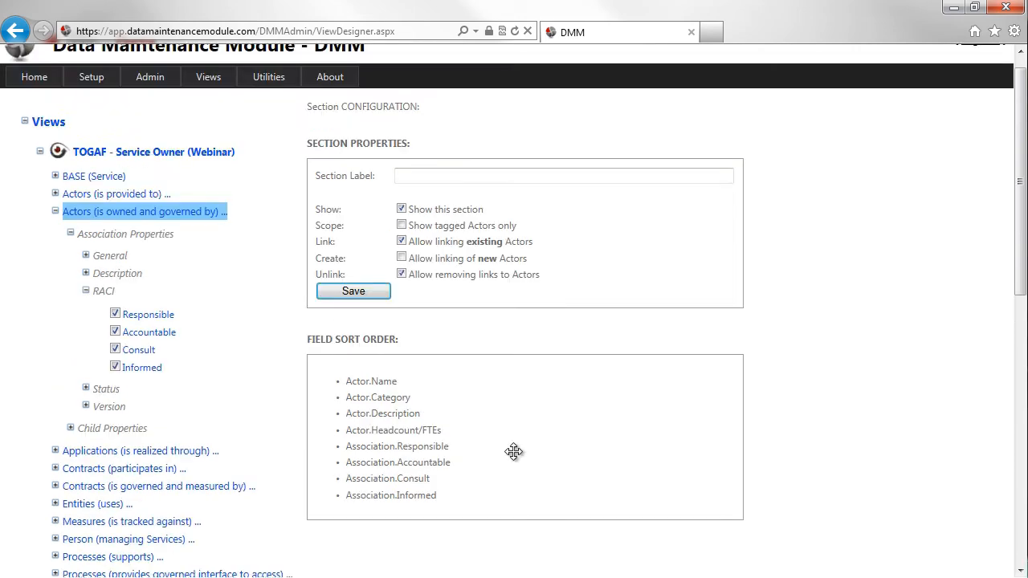
pyautogui.click(211, 109)
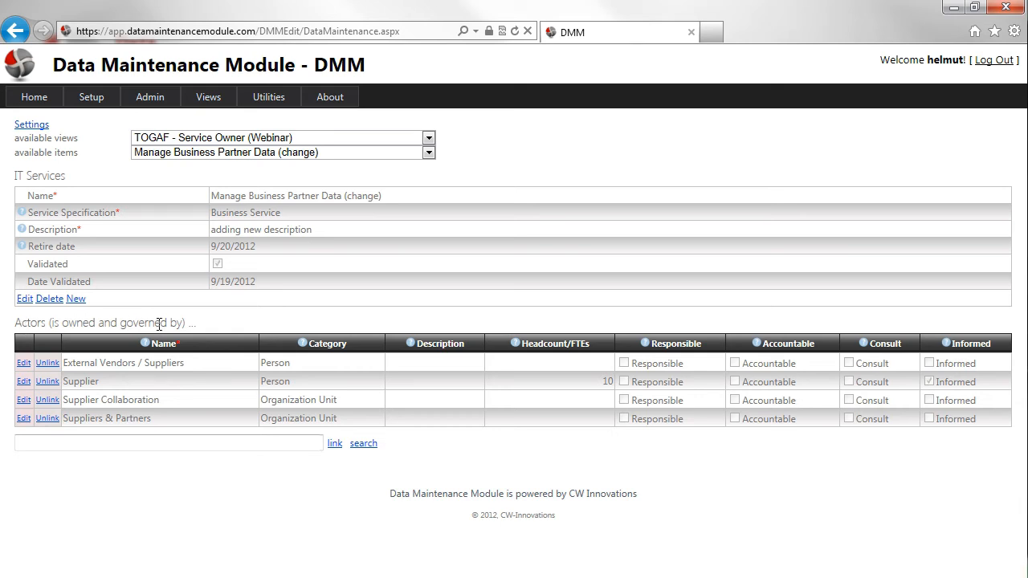
# Step: Unlink the actors Supplier Collaboration and External Vendors / Suppliers from the Manage Business Partner Data (change) service
pyautogui.click(47, 401)
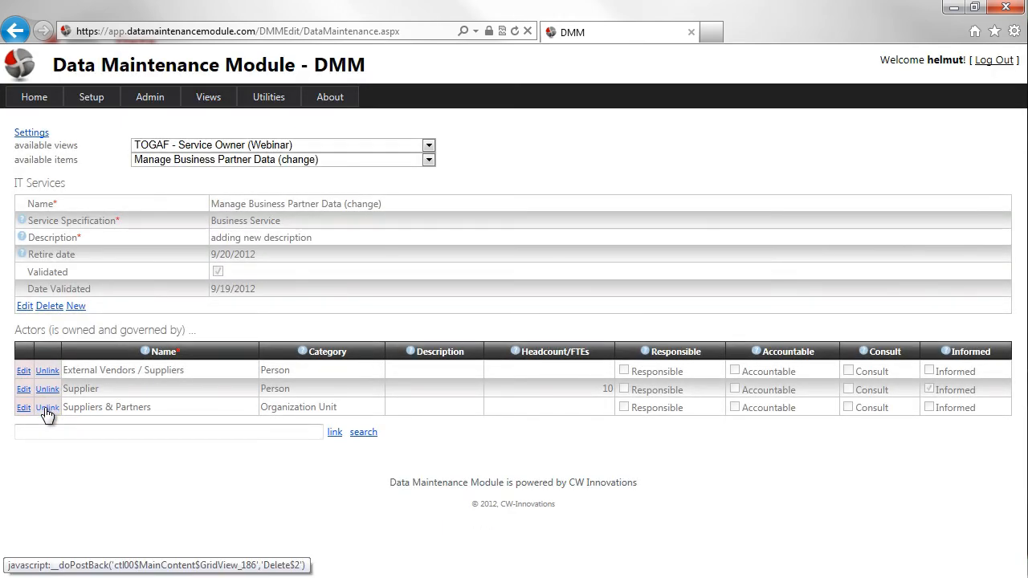
pyautogui.click(49, 369)
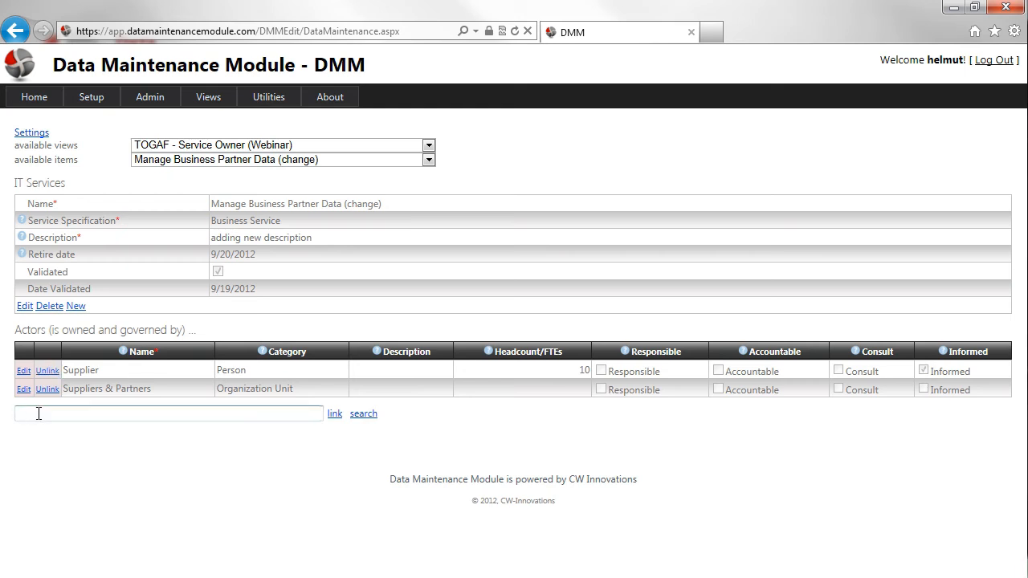
# Step: Edit the service's linked Supplier actor and mark it as Responsible, Accountable and Consult
pyautogui.click(24, 372)
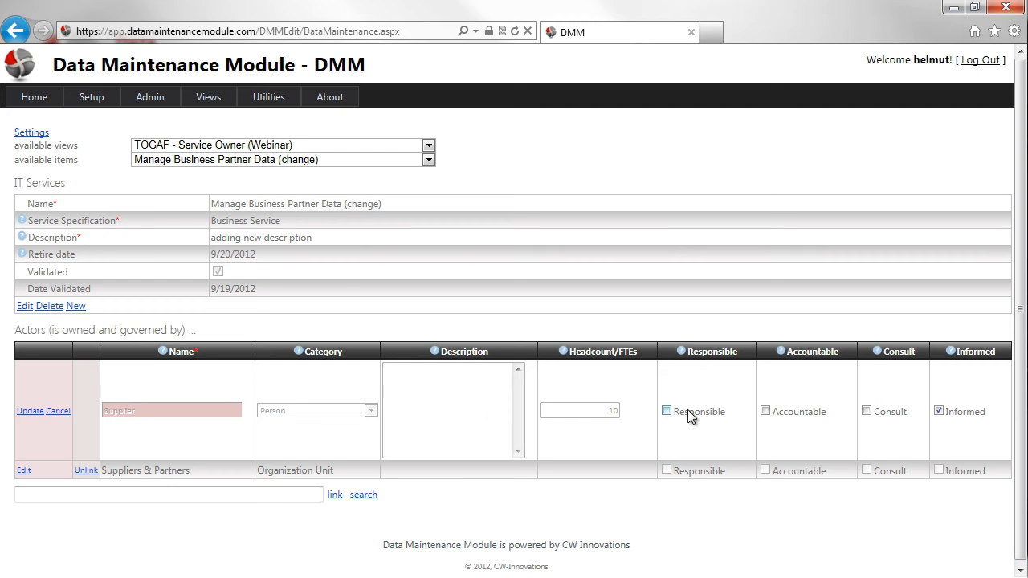
pyautogui.click(666, 411)
pyautogui.click(767, 412)
pyautogui.click(866, 411)
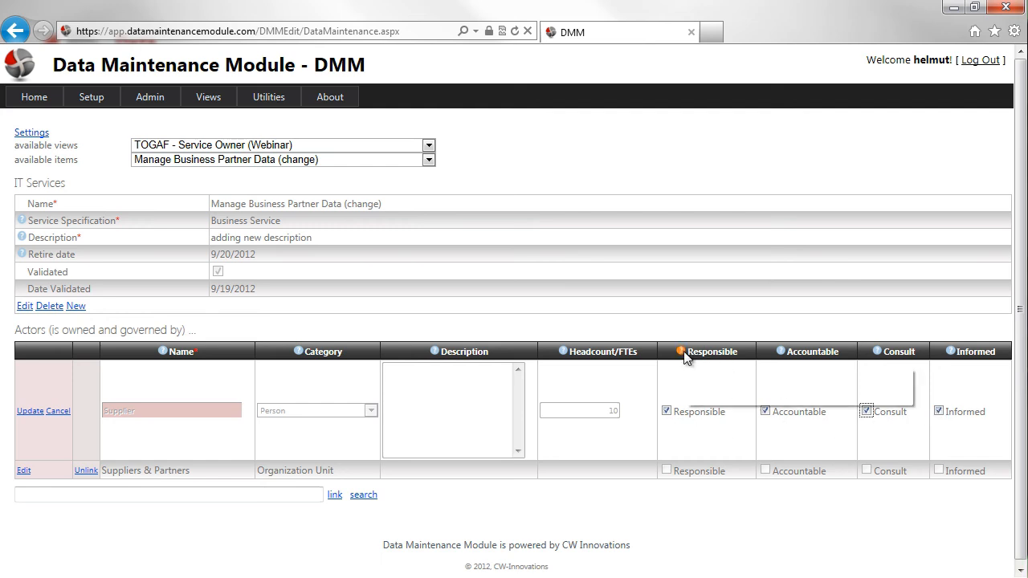
pyautogui.moveTo(684, 358)
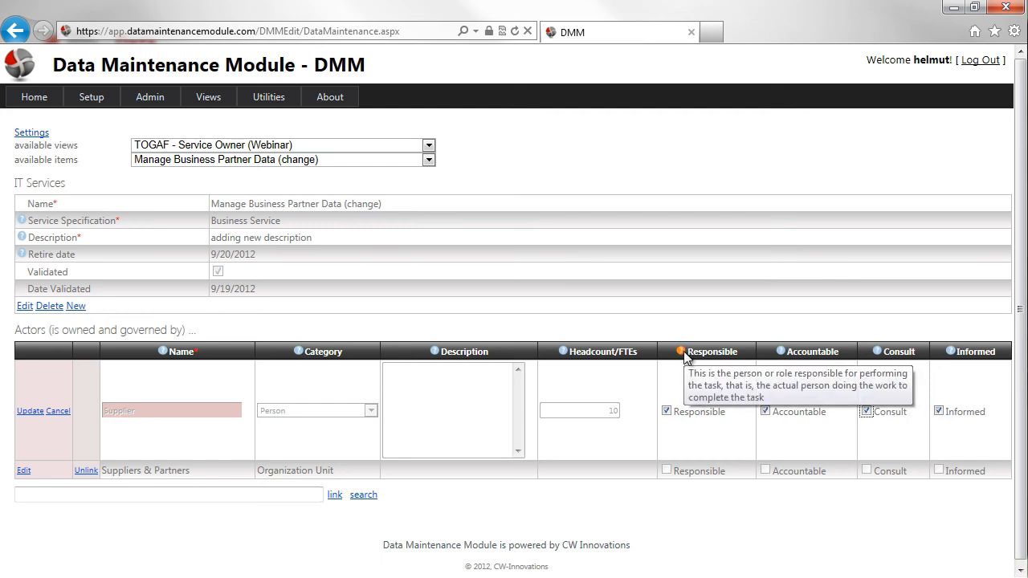